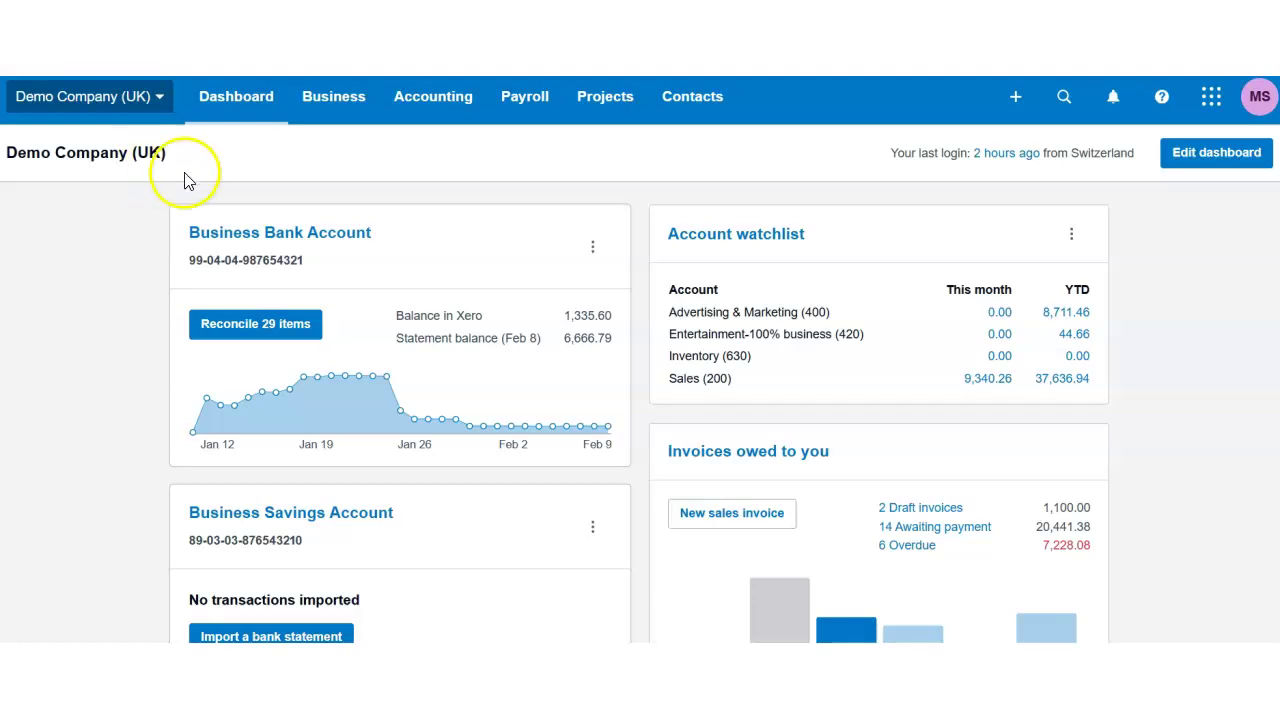
# Open the Accounting menu on the Demo Company (UK) dashboard
pyautogui.click(437, 100)
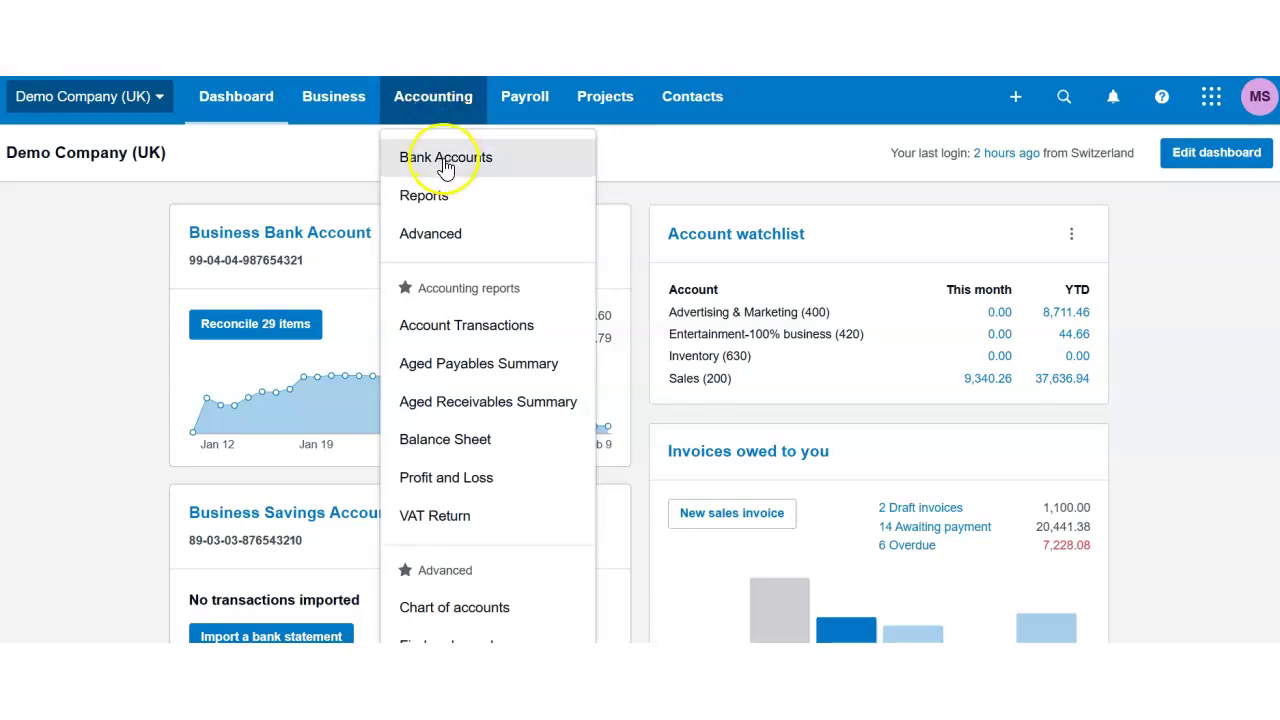
# Go to Bank Accounts and search 'hsbc' to list the 4 United Kingdom results
pyautogui.click(444, 161)
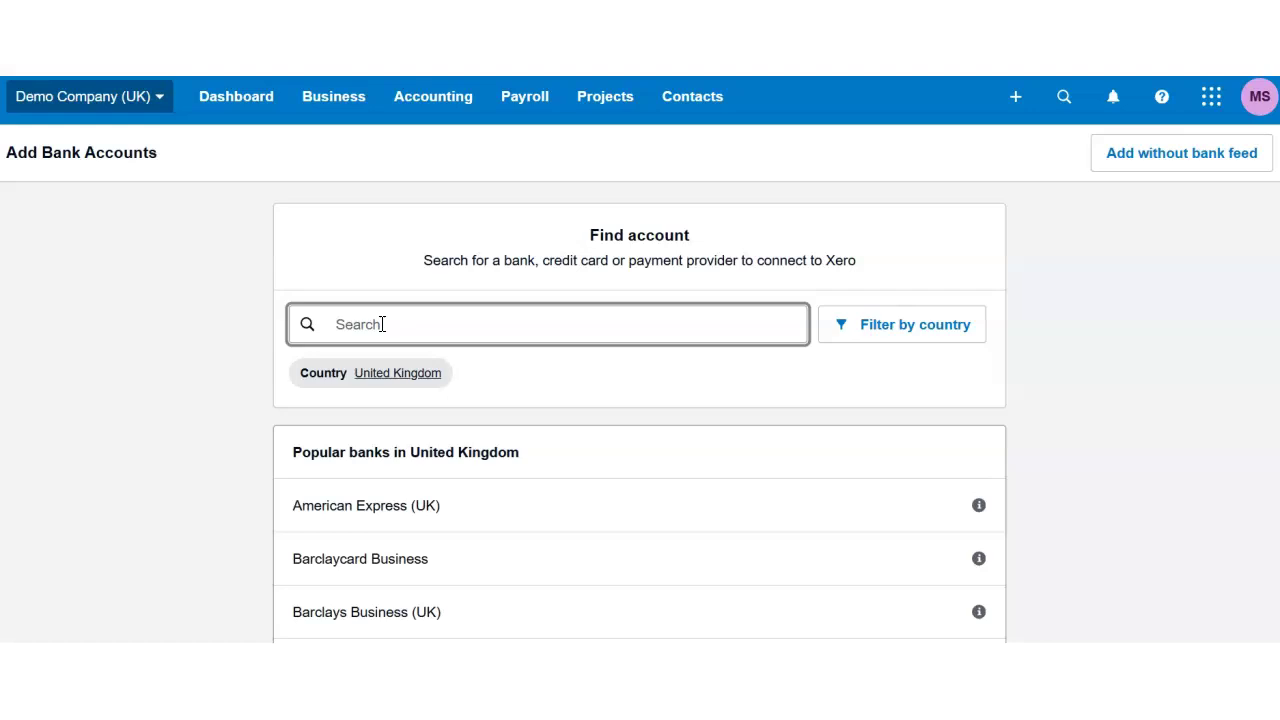
pyautogui.write('hsbc')
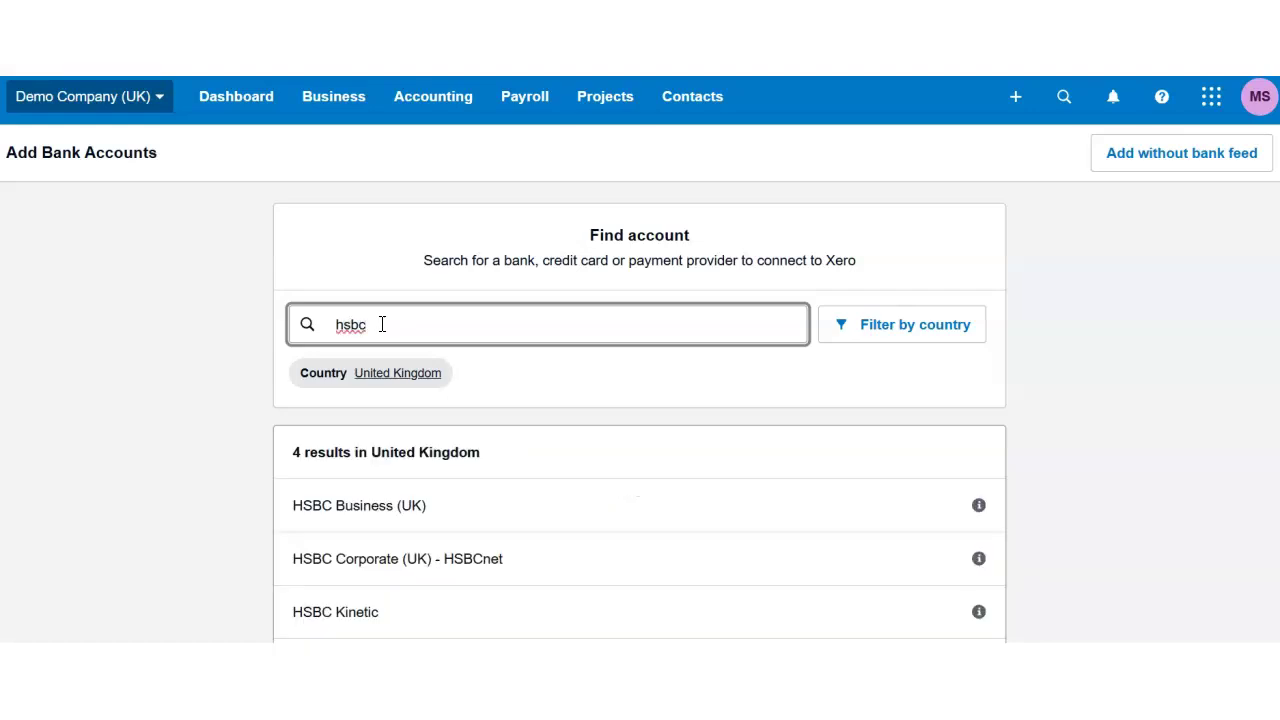
pyautogui.moveTo(382, 324); pyautogui.dragTo(420, 477)
pyautogui.scroll(-4, 457, 449)
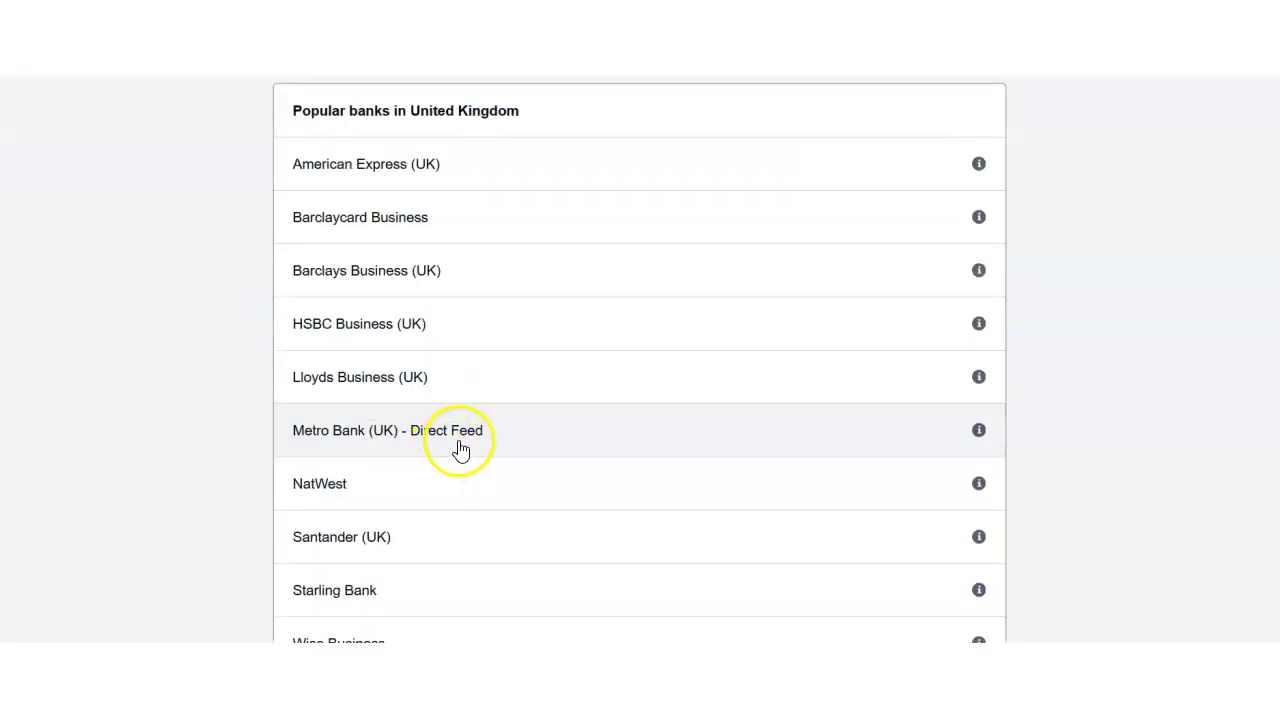
pyautogui.scroll(4, 477, 449)
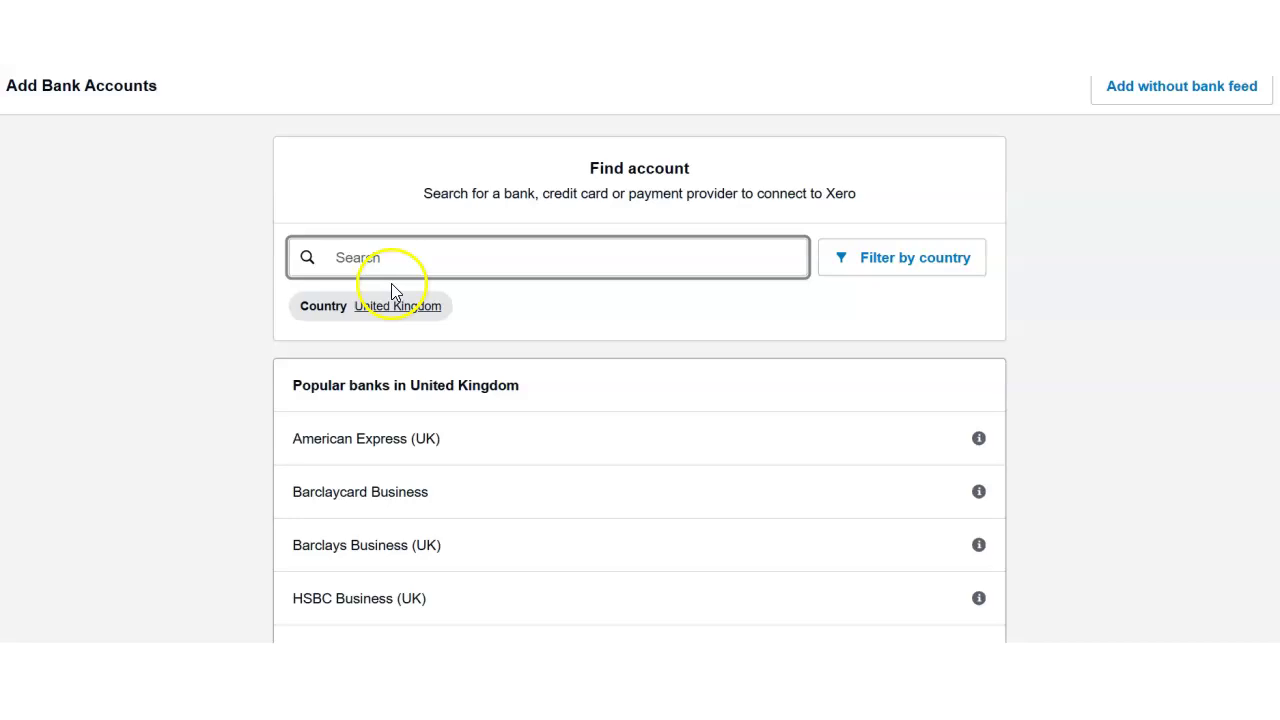
pyautogui.scroll(-4, 440, 410)
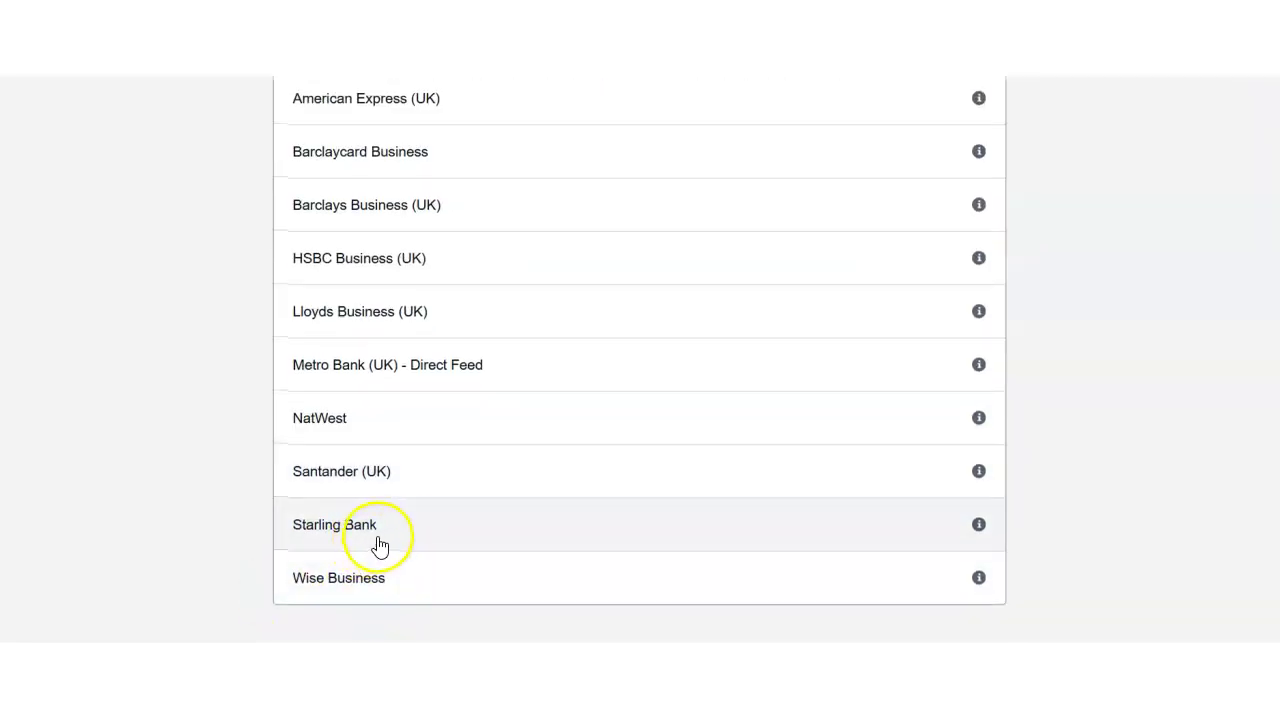
pyautogui.scroll(4, 385, 450)
pyautogui.write('hsbc')
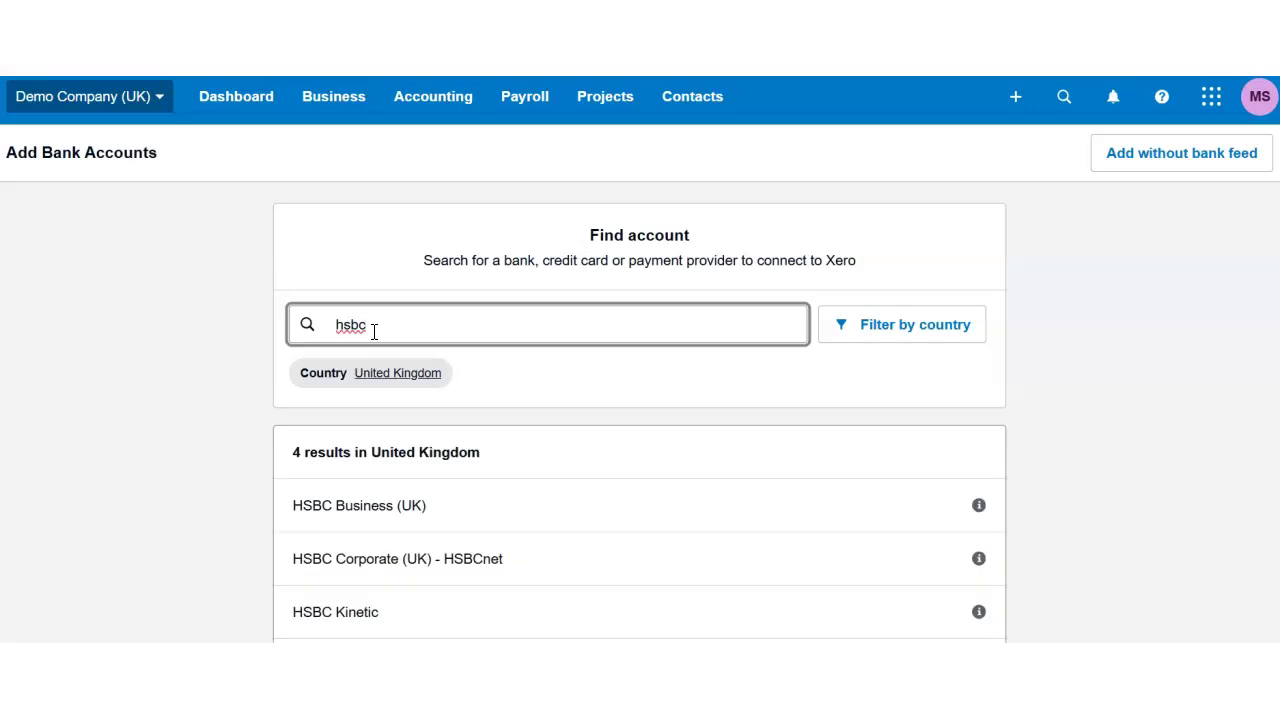
# Choose HSBC Business (UK) and skip connecting a live bank feed
pyautogui.click(420, 515)
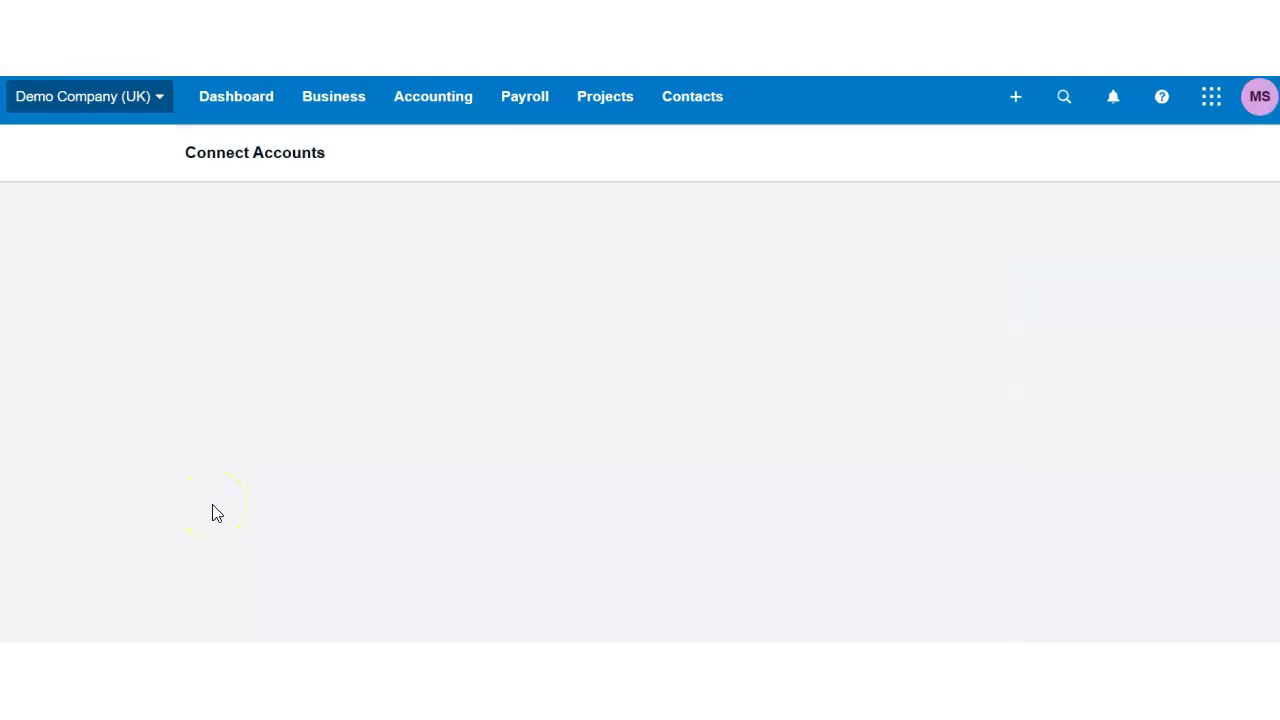
pyautogui.click(237, 491)
pyautogui.scroll(-3, 250, 490)
pyautogui.scroll(-1, 255, 490)
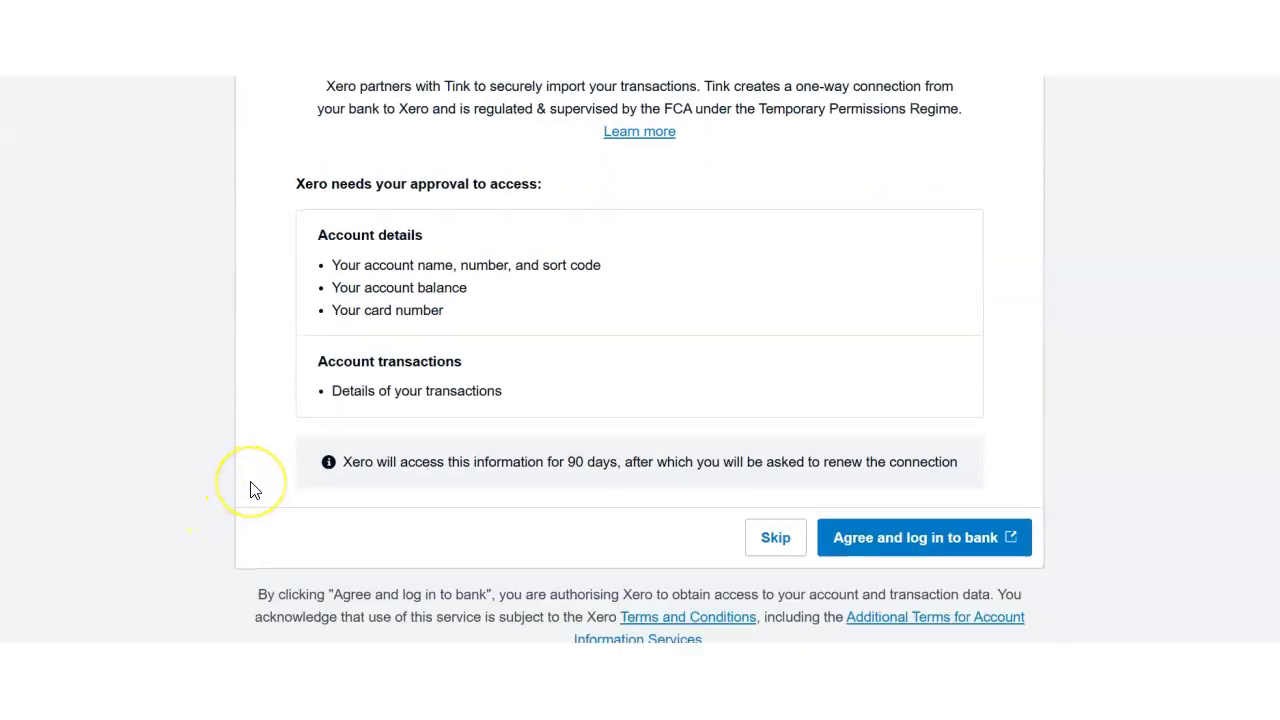
pyautogui.scroll(3, 255, 490)
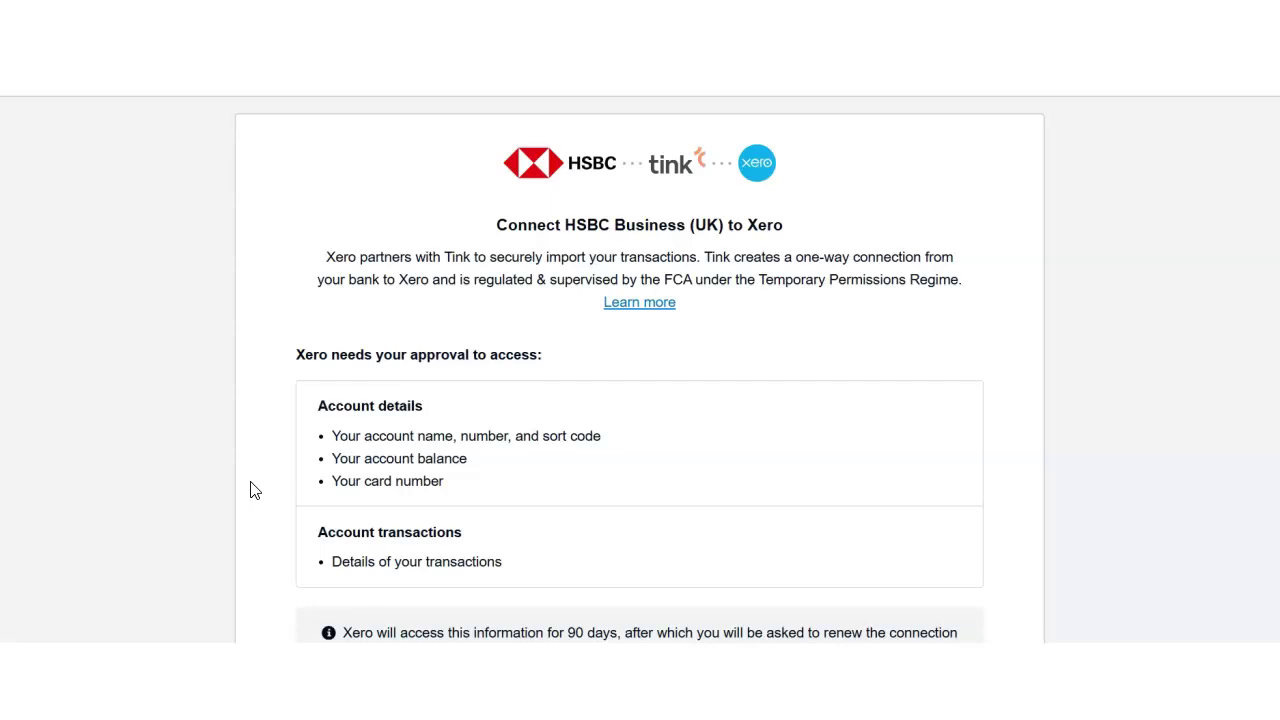
pyautogui.scroll(-2, 255, 490)
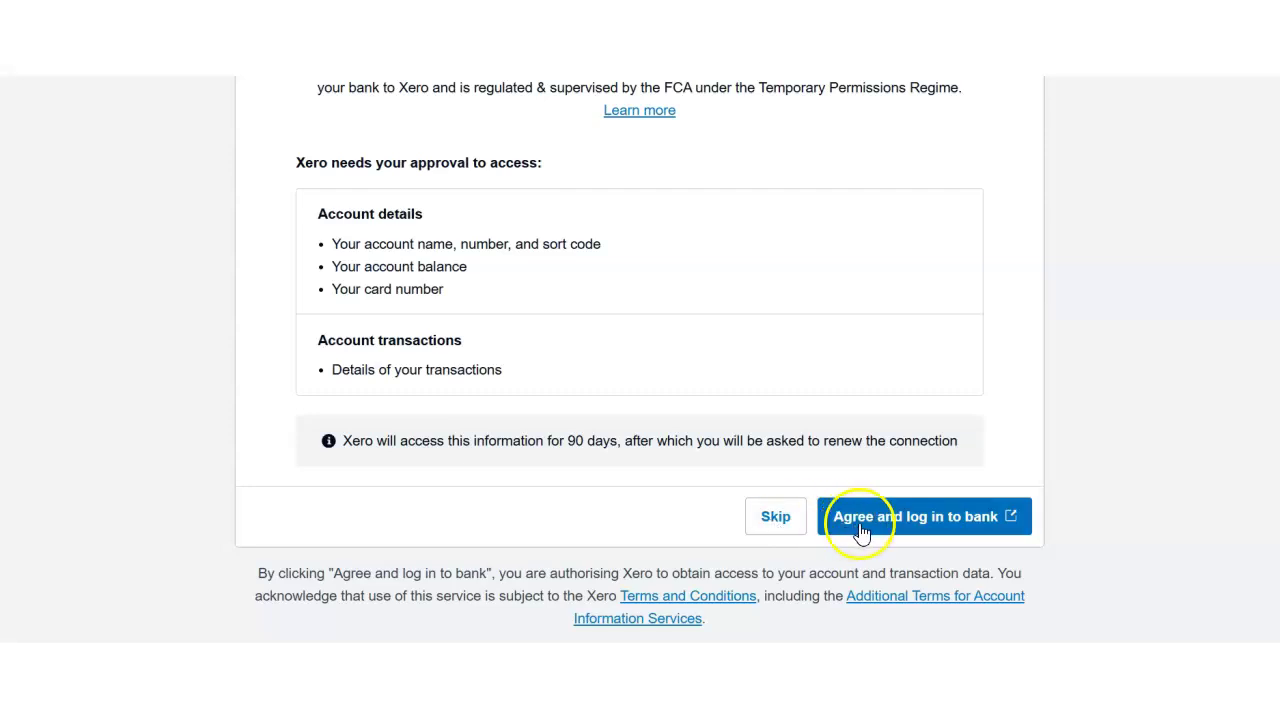
pyautogui.click(777, 522)
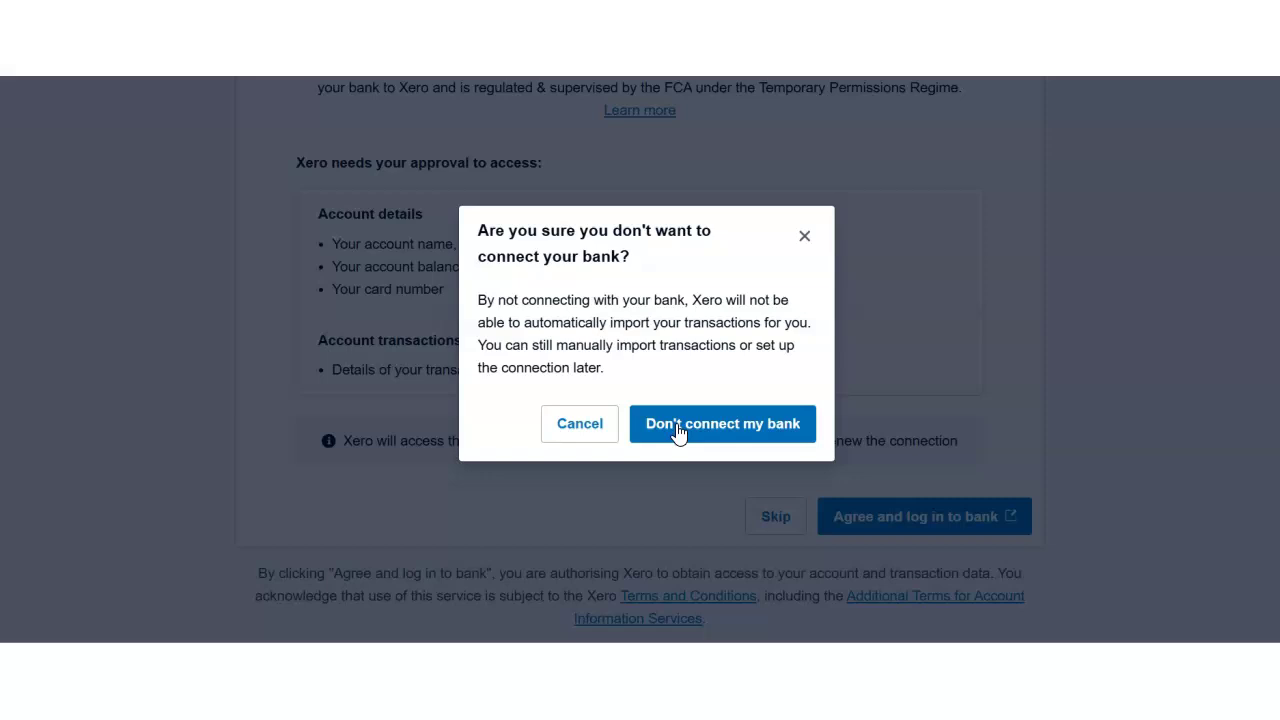
# Confirm not connecting the bank and name the account 'HSBC Credit Card'
pyautogui.click(676, 424)
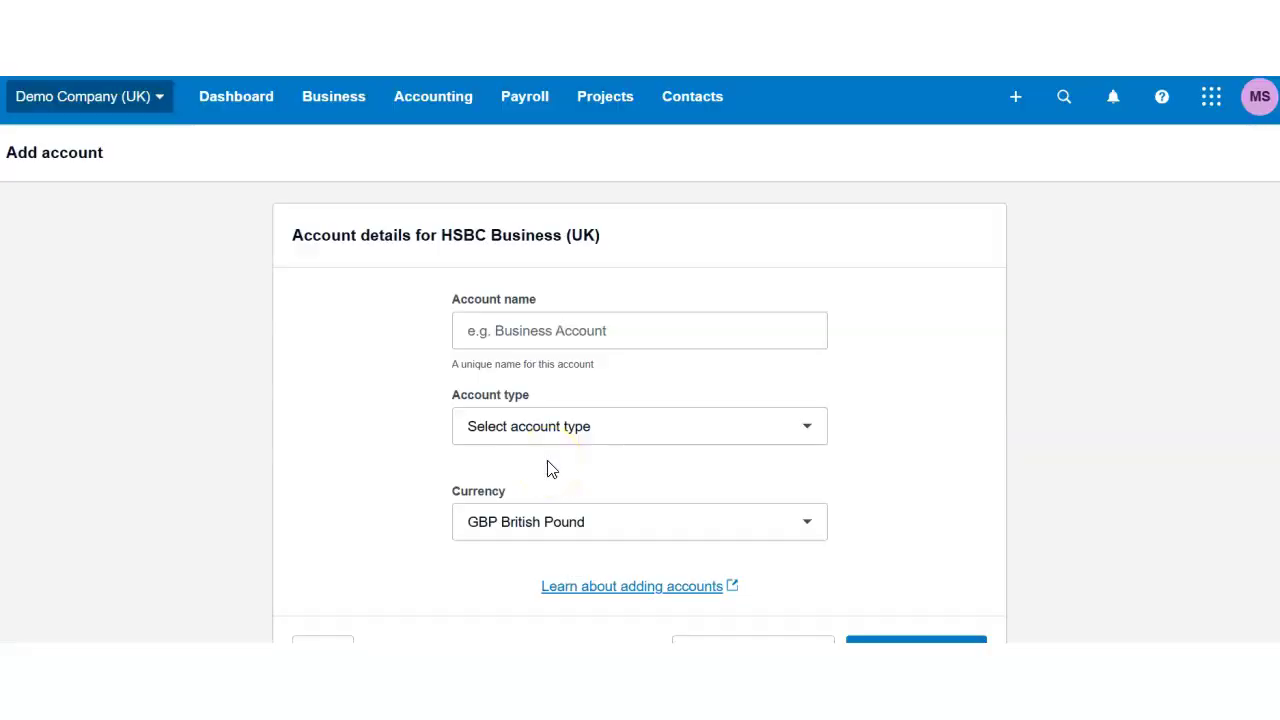
pyautogui.click(544, 337)
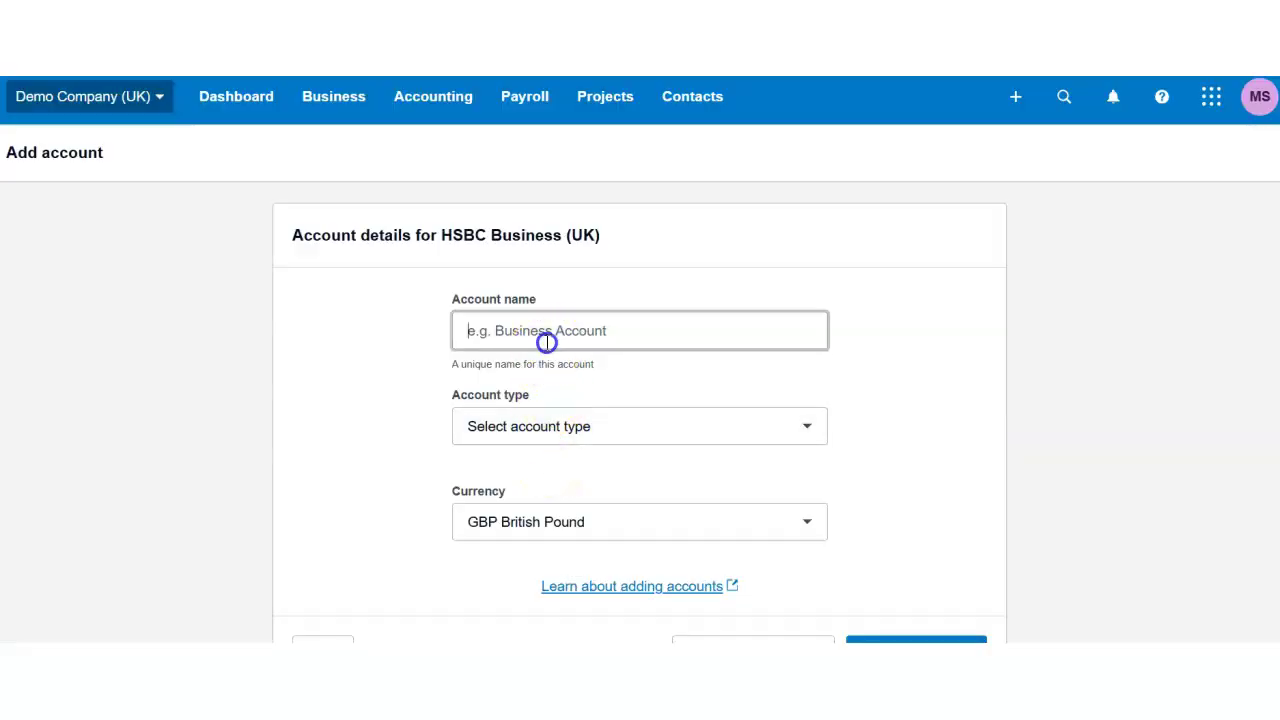
pyautogui.write('busi')
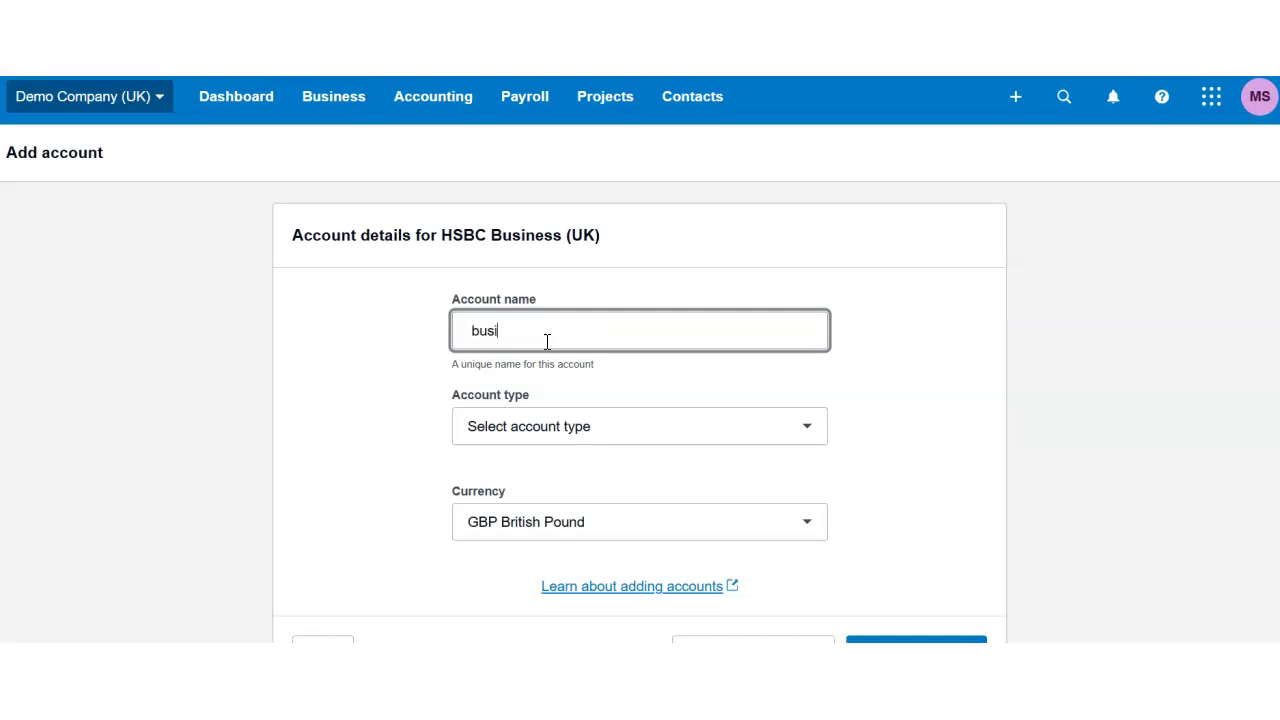
pyautogui.press('BackSpace')
pyautogui.press('BackSpace')
pyautogui.press('BackSpace')
pyautogui.press('BackSpace')
pyautogui.write('HSBC Credit Card')
pyautogui.scroll(-1, 546, 451)
# Set the account type to Credit card and enter the card's last four digits
pyautogui.click(614, 370)
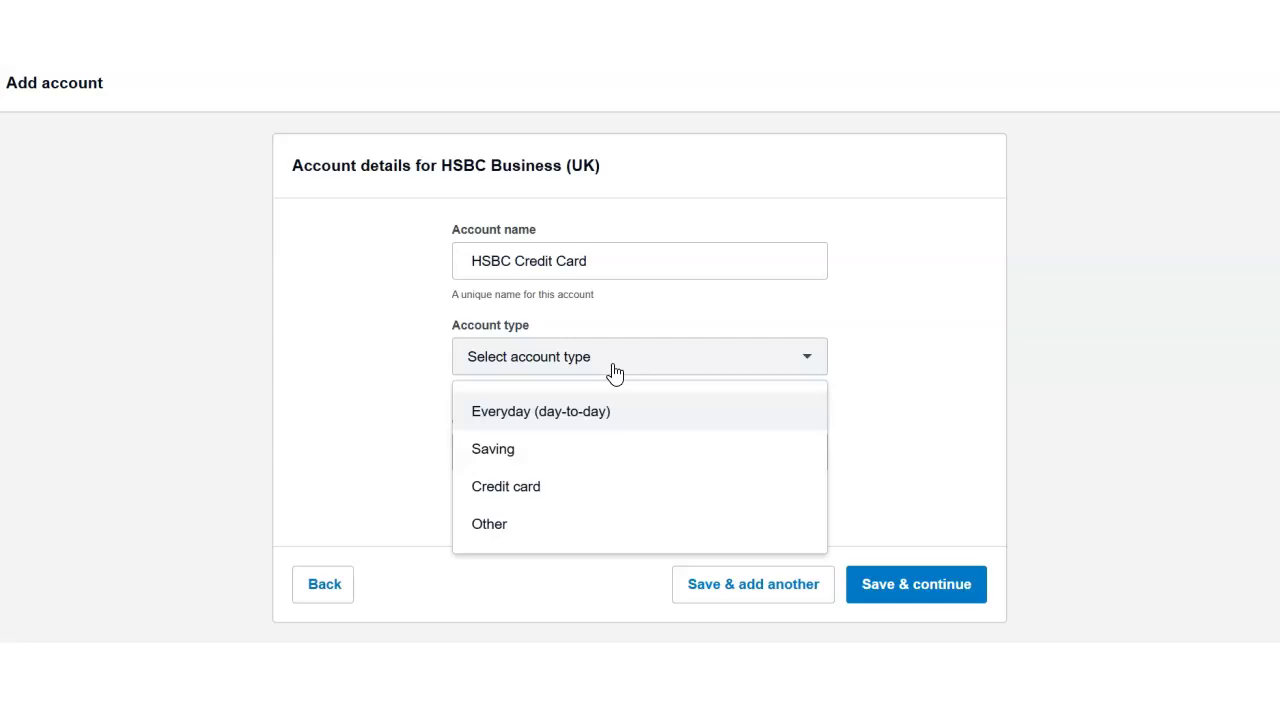
pyautogui.click(546, 421)
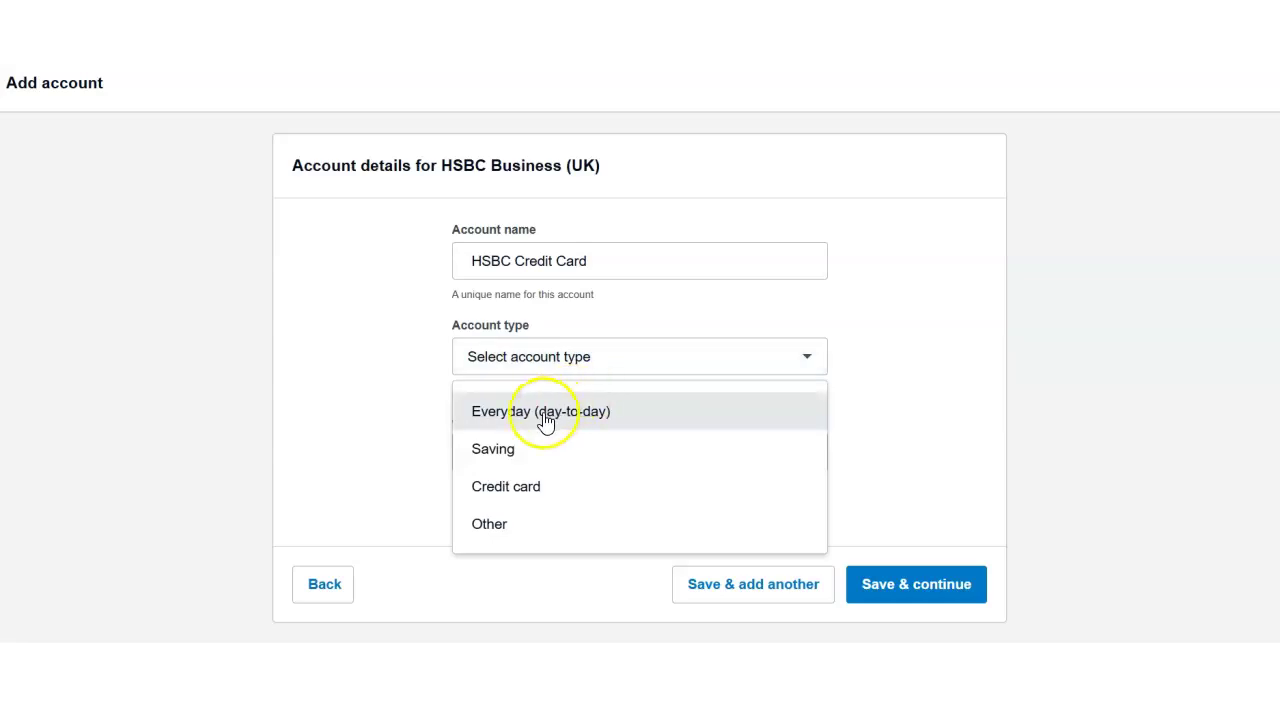
pyautogui.click(510, 488)
pyautogui.click(610, 452)
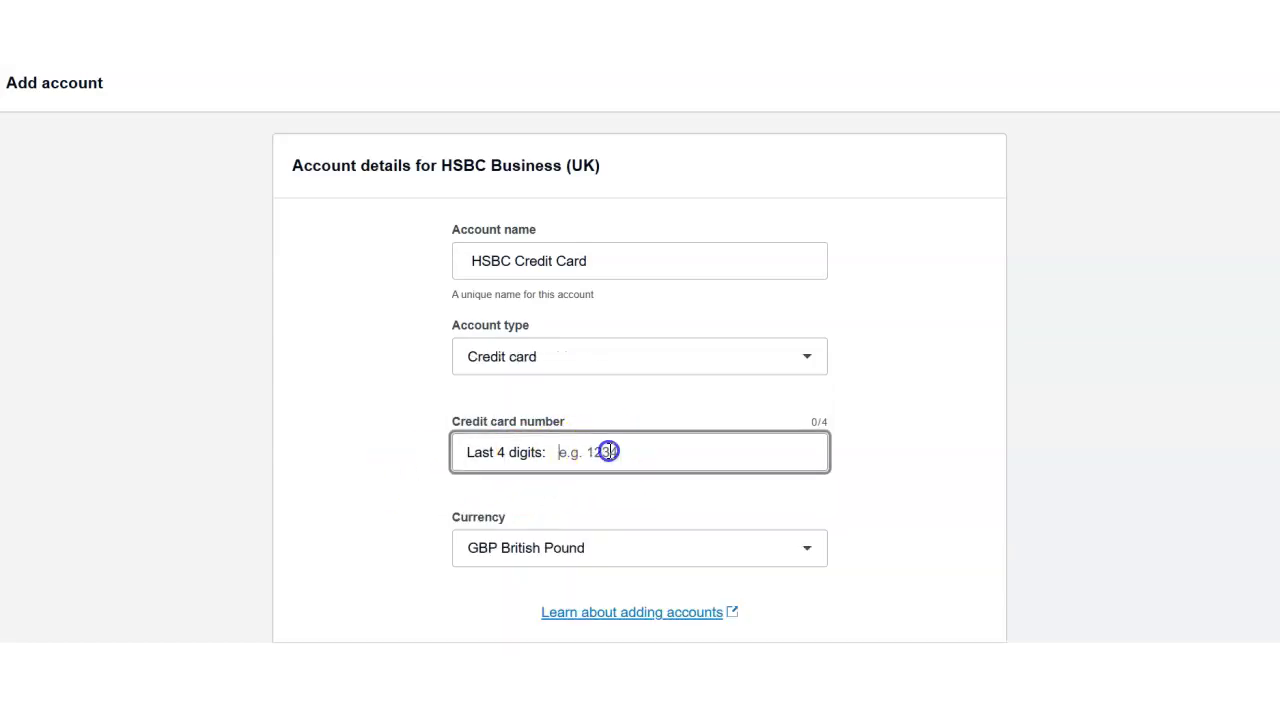
pyautogui.write('1234')
# Keep GBP British Pound as the currency and save the credit card account
pyautogui.scroll(-2, 394, 466)
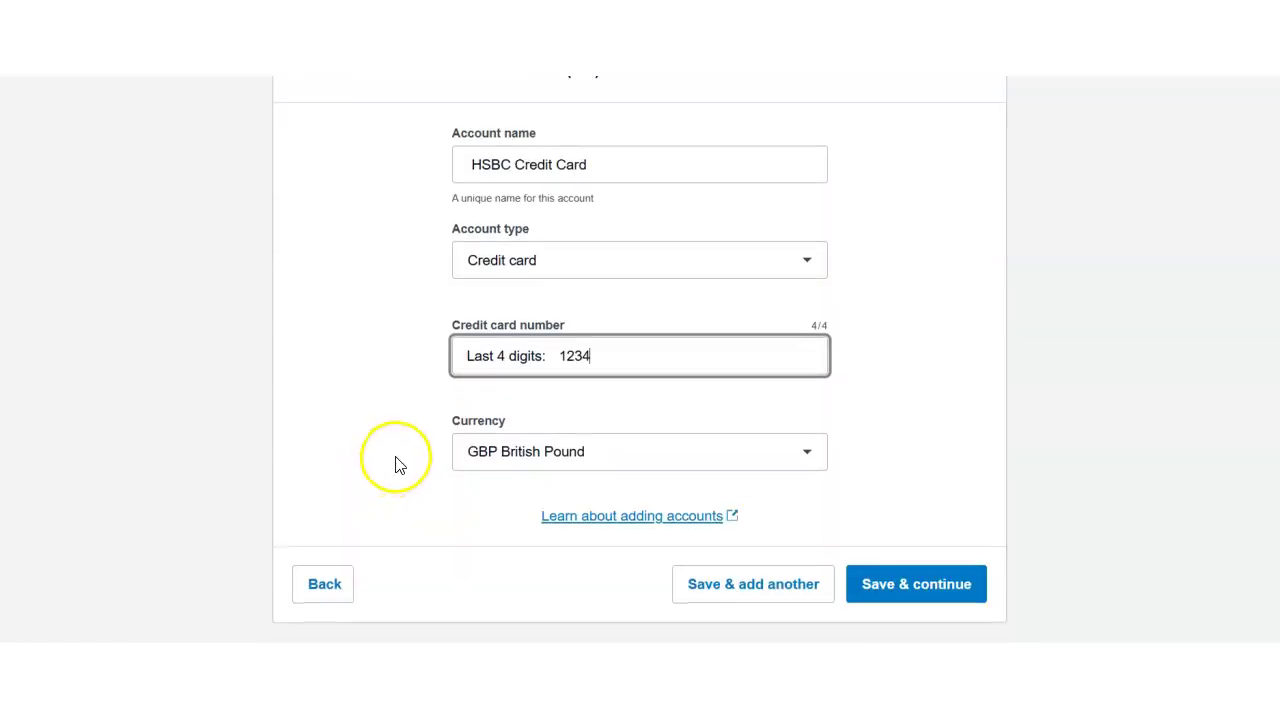
pyautogui.click(492, 457)
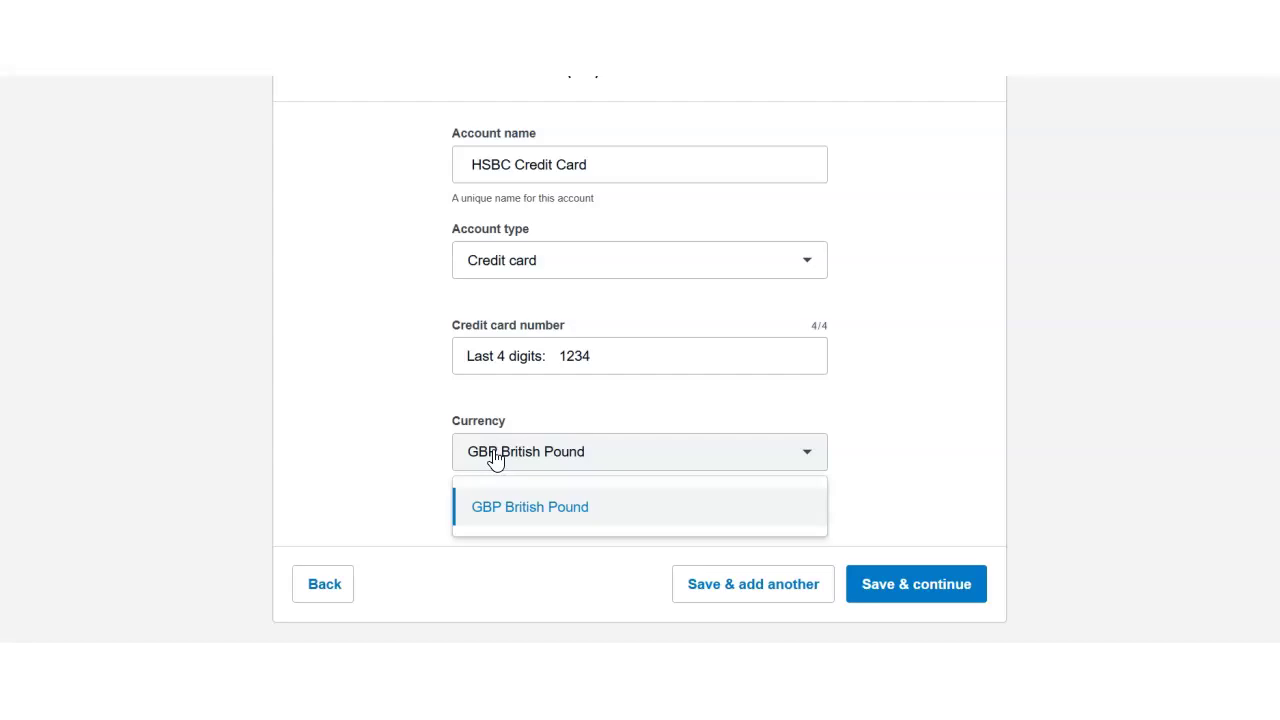
pyautogui.click(493, 455)
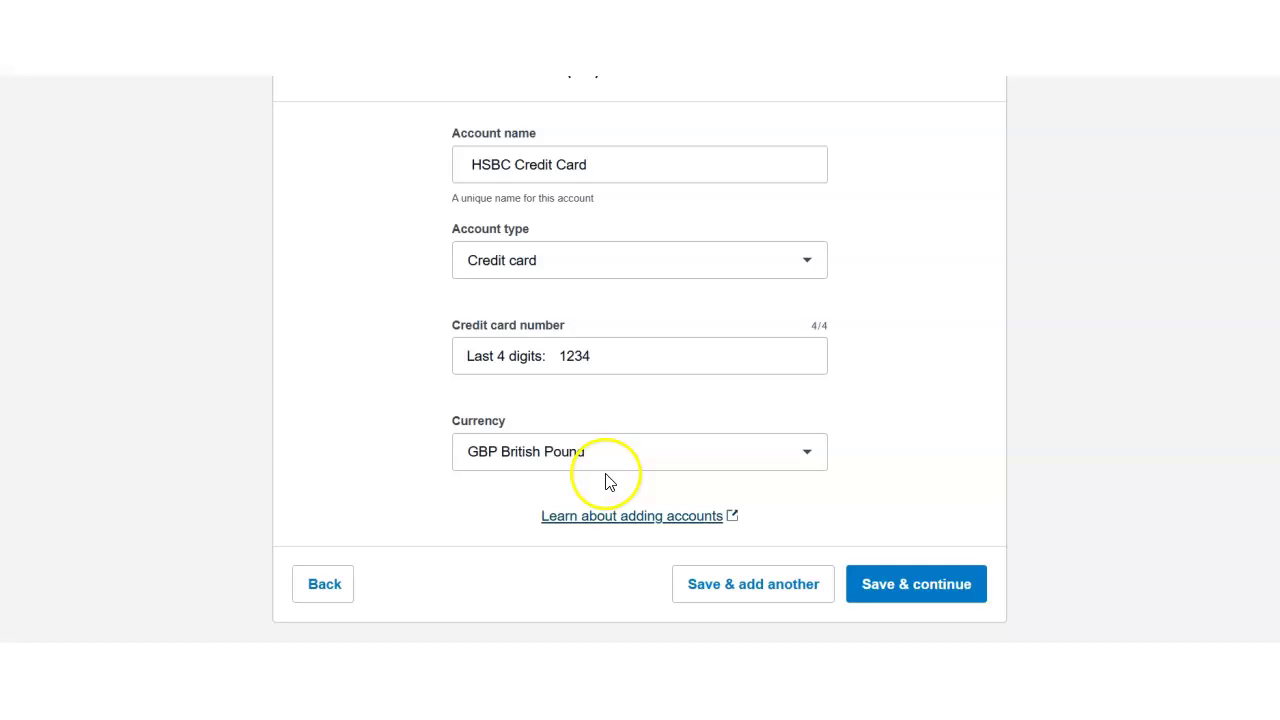
pyautogui.scroll(2, 519, 470)
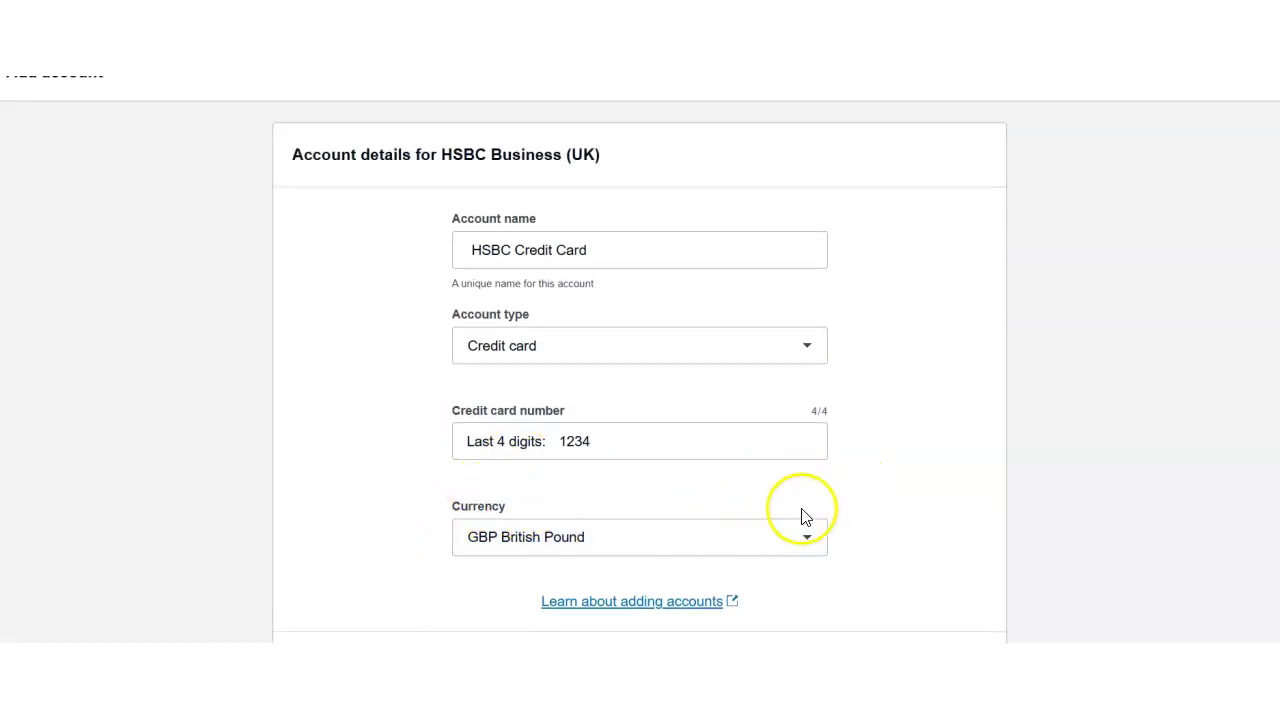
pyautogui.scroll(-2, 800, 520)
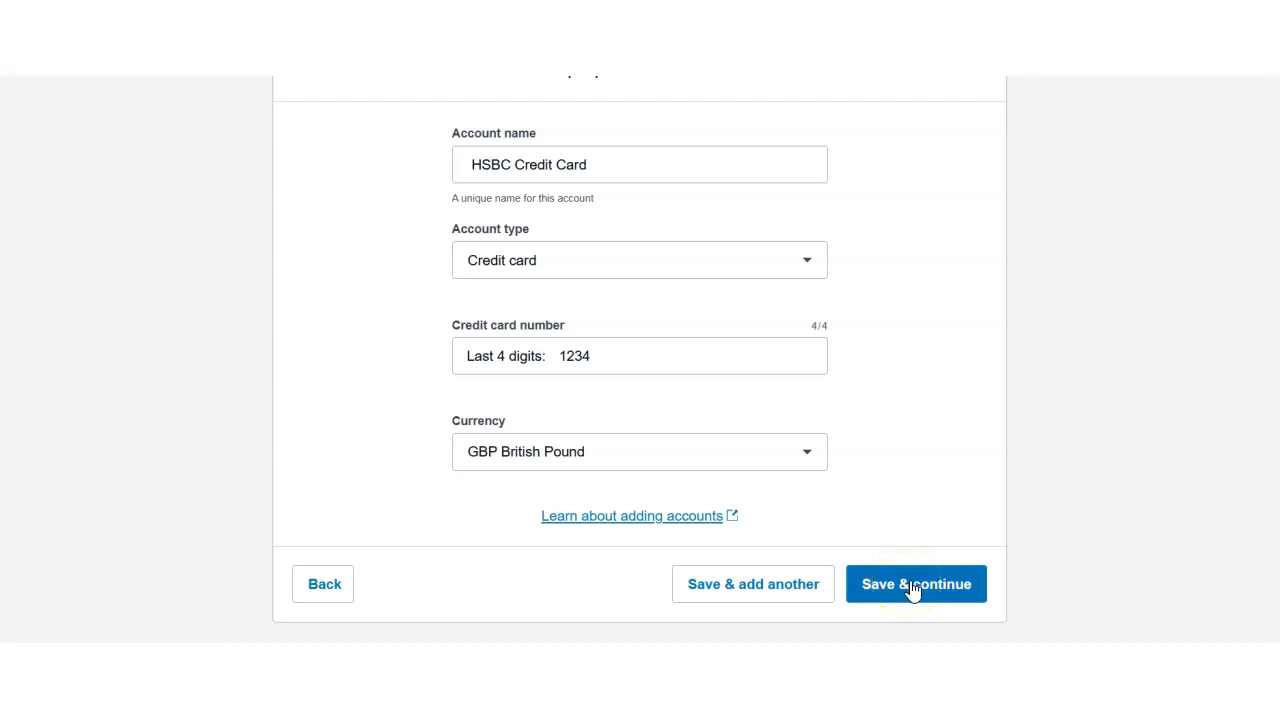
pyautogui.scroll(2, 908, 590)
pyautogui.scroll(-2, 908, 590)
pyautogui.click(752, 590)
# Finish saving, then open the HSBC Credit Card account from the Bank accounts list
pyautogui.click(902, 590)
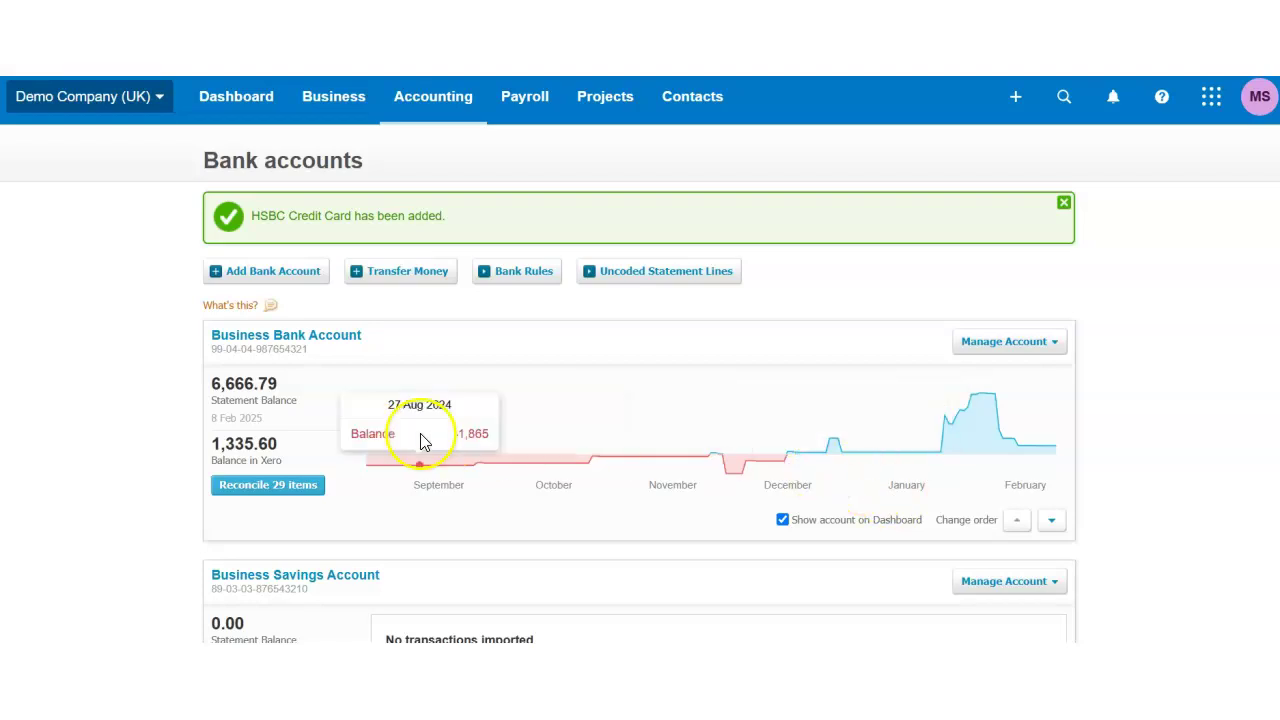
pyautogui.click(127, 432)
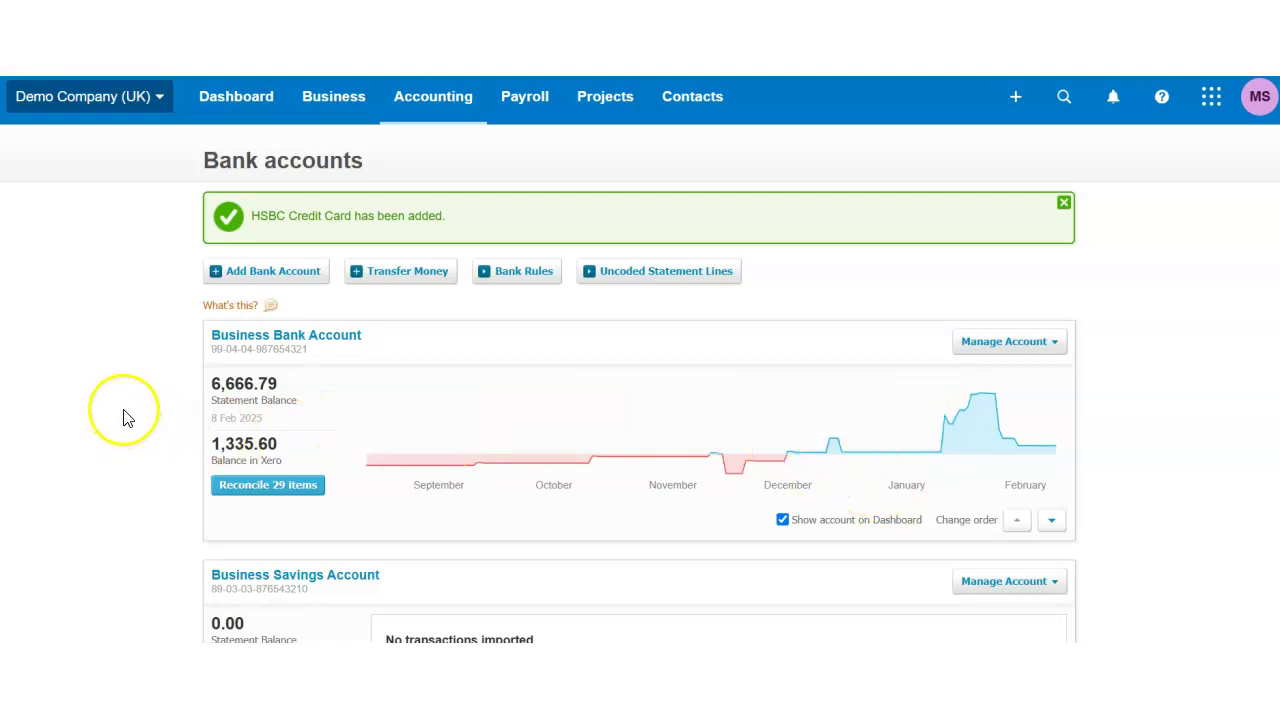
pyautogui.click(431, 113)
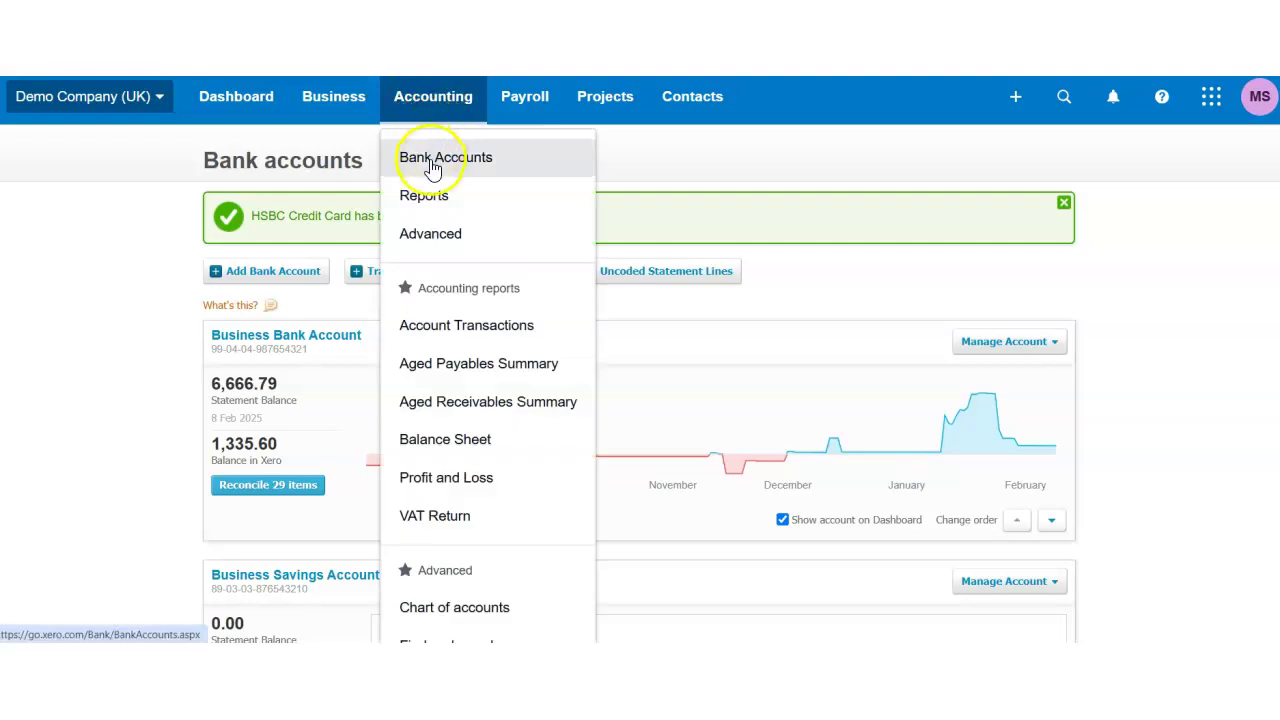
pyautogui.click(145, 325)
pyautogui.scroll(-4, 140, 345)
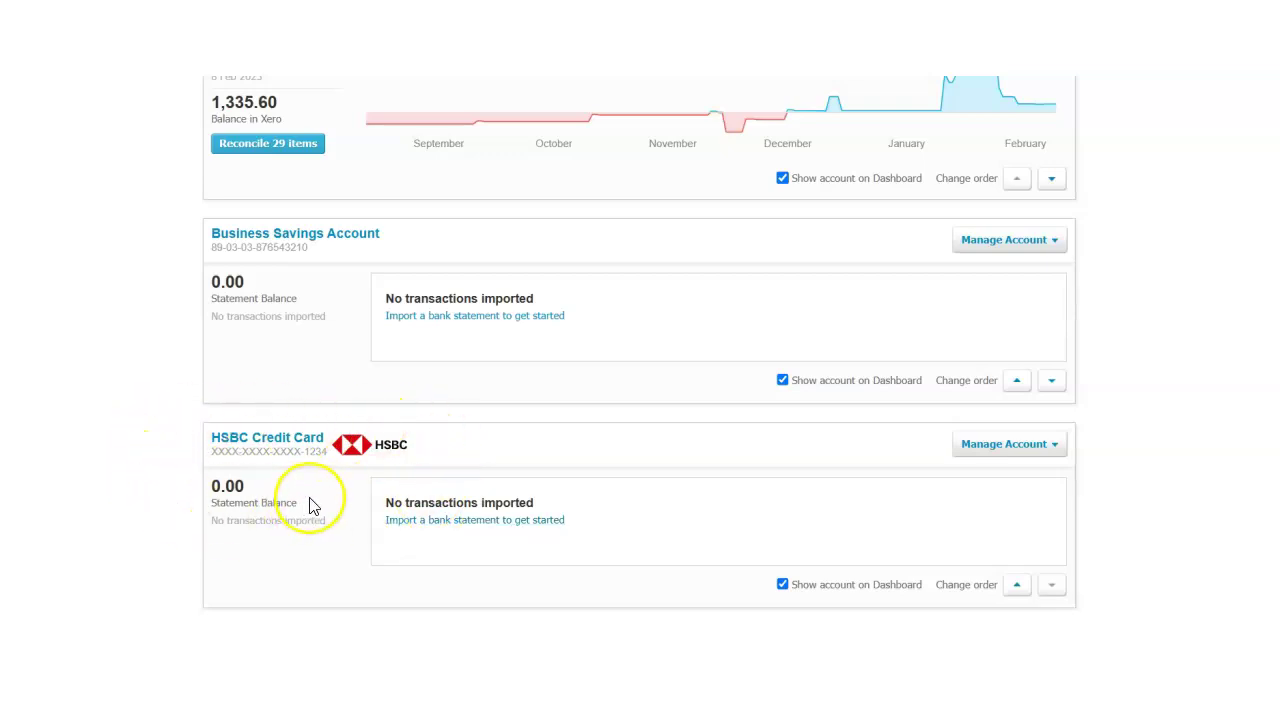
pyautogui.click(301, 446)
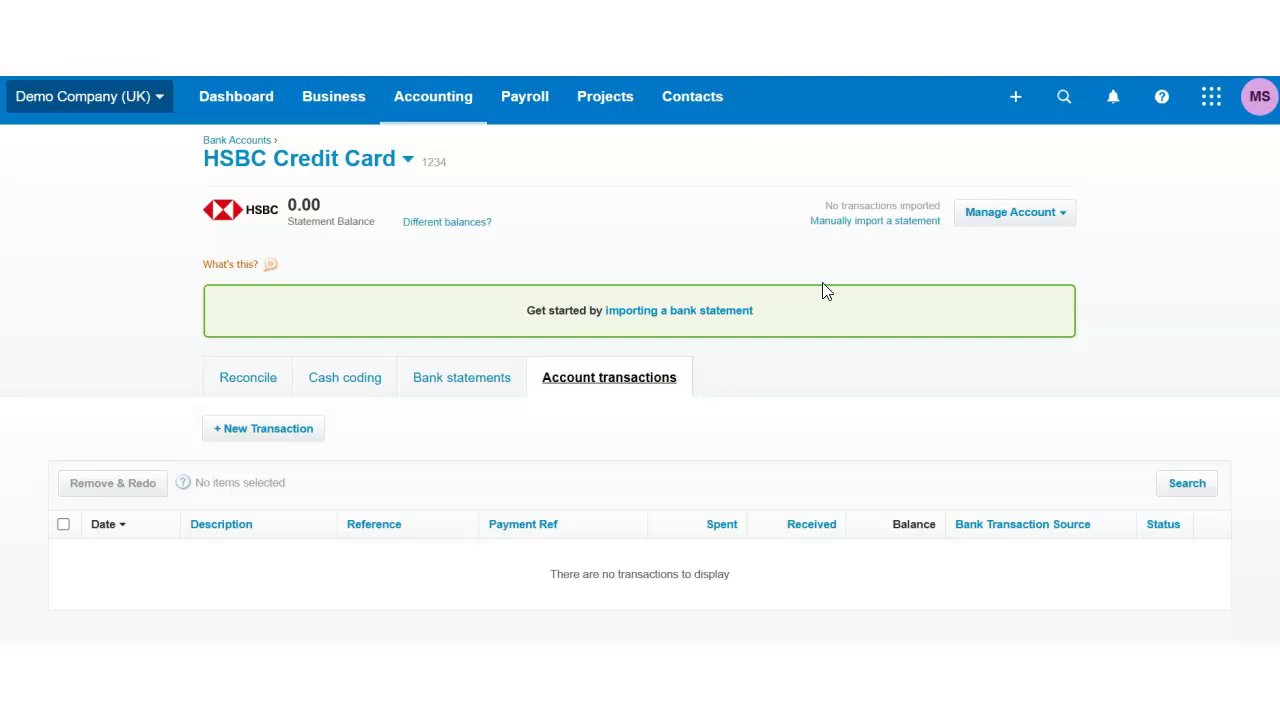
# Open the manual statement import Upload step for the HSBC Credit Card account
pyautogui.click(868, 224)
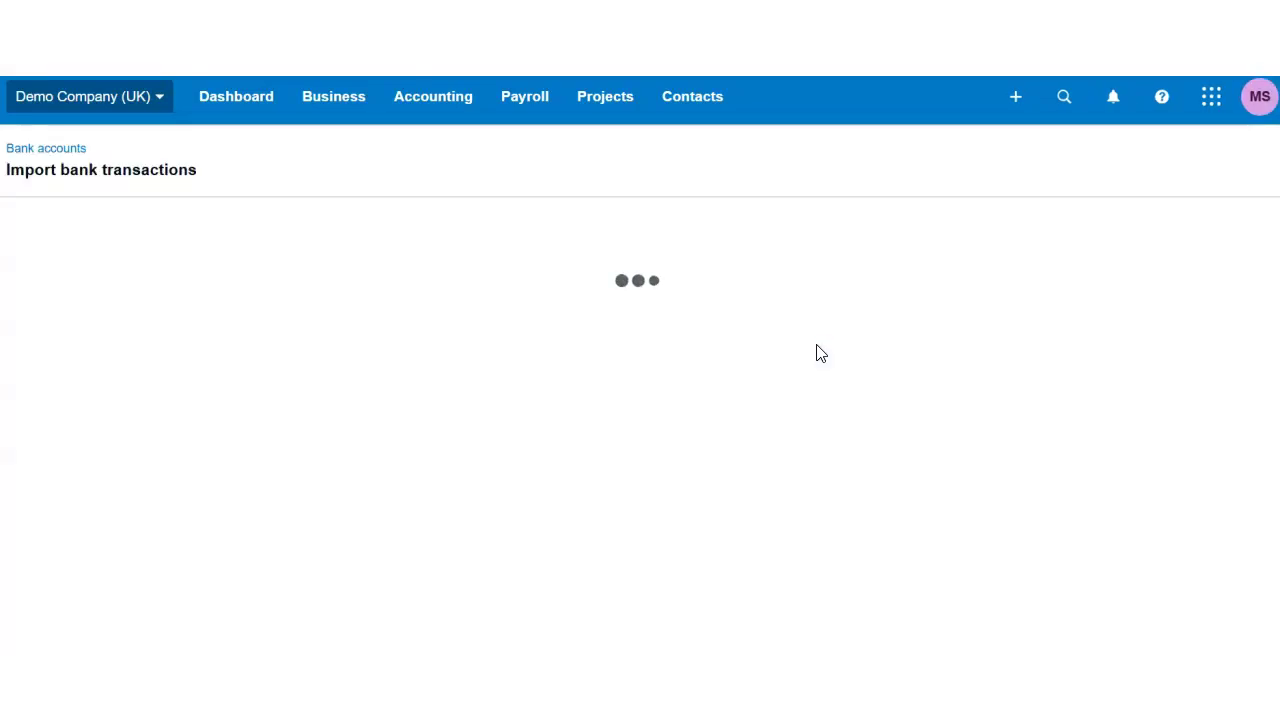
pyautogui.click(665, 402)
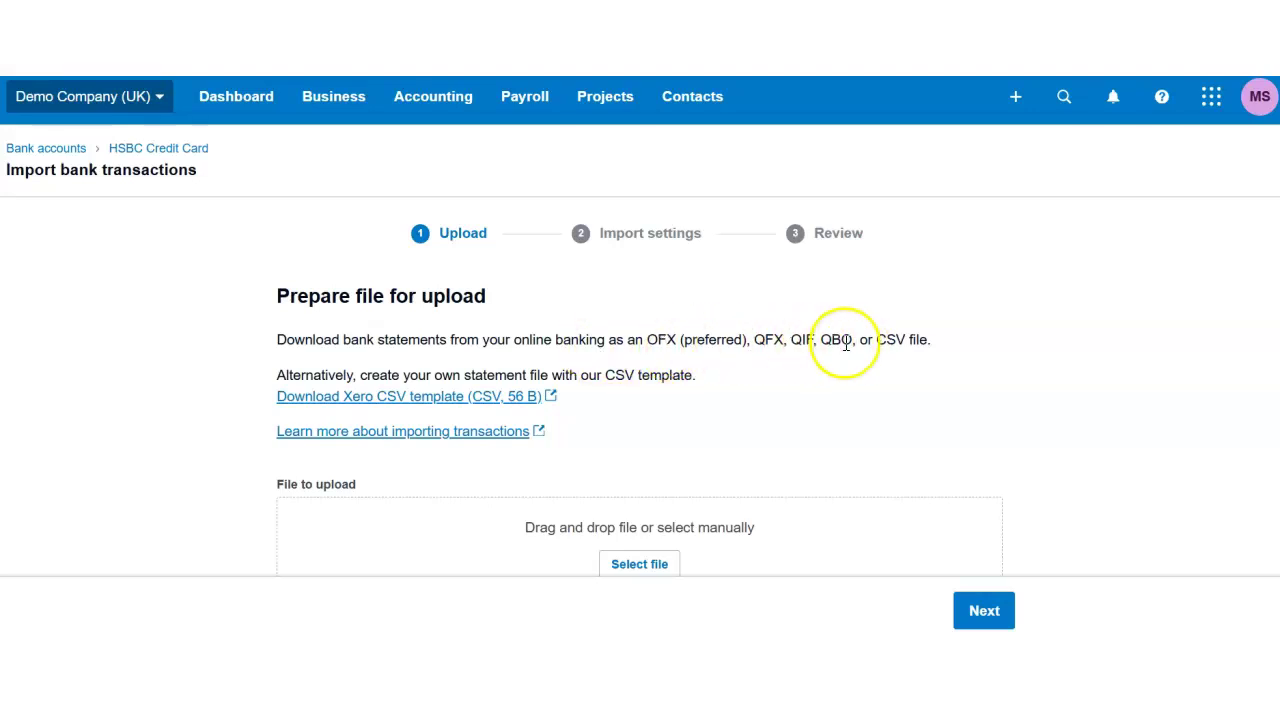
pyautogui.scroll(-1, 830, 350)
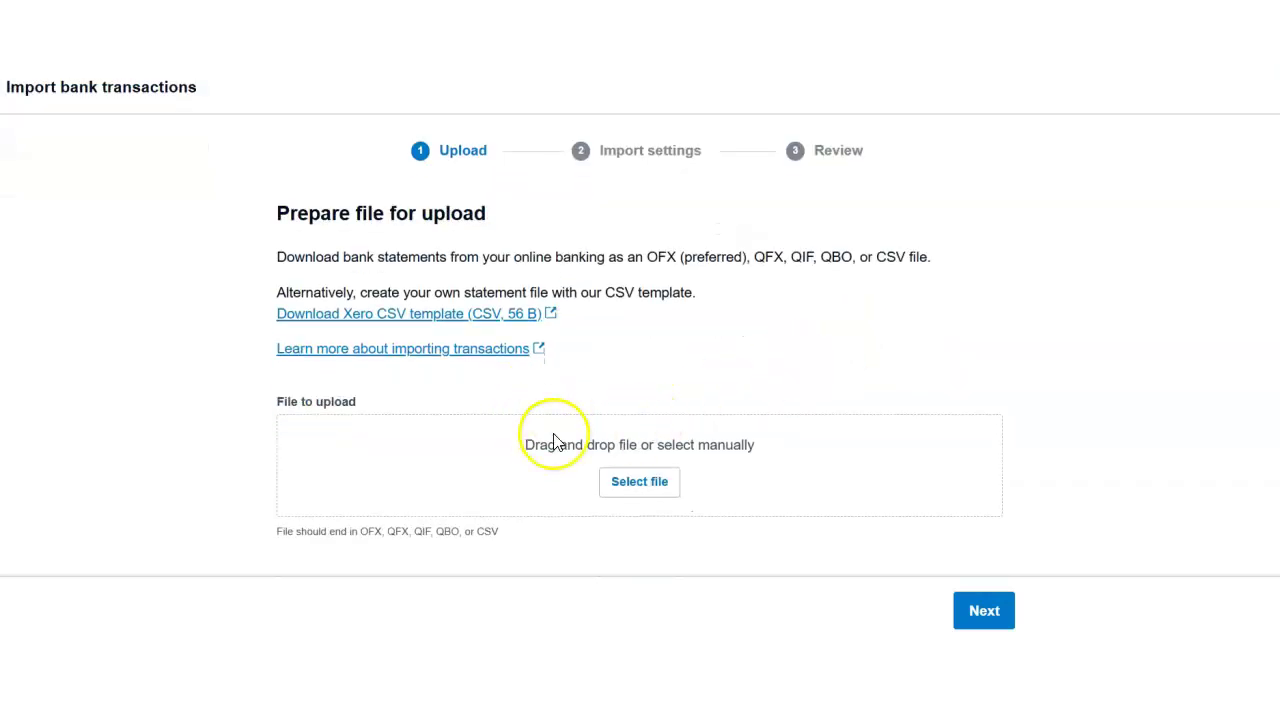
pyautogui.scroll(1, 420, 386)
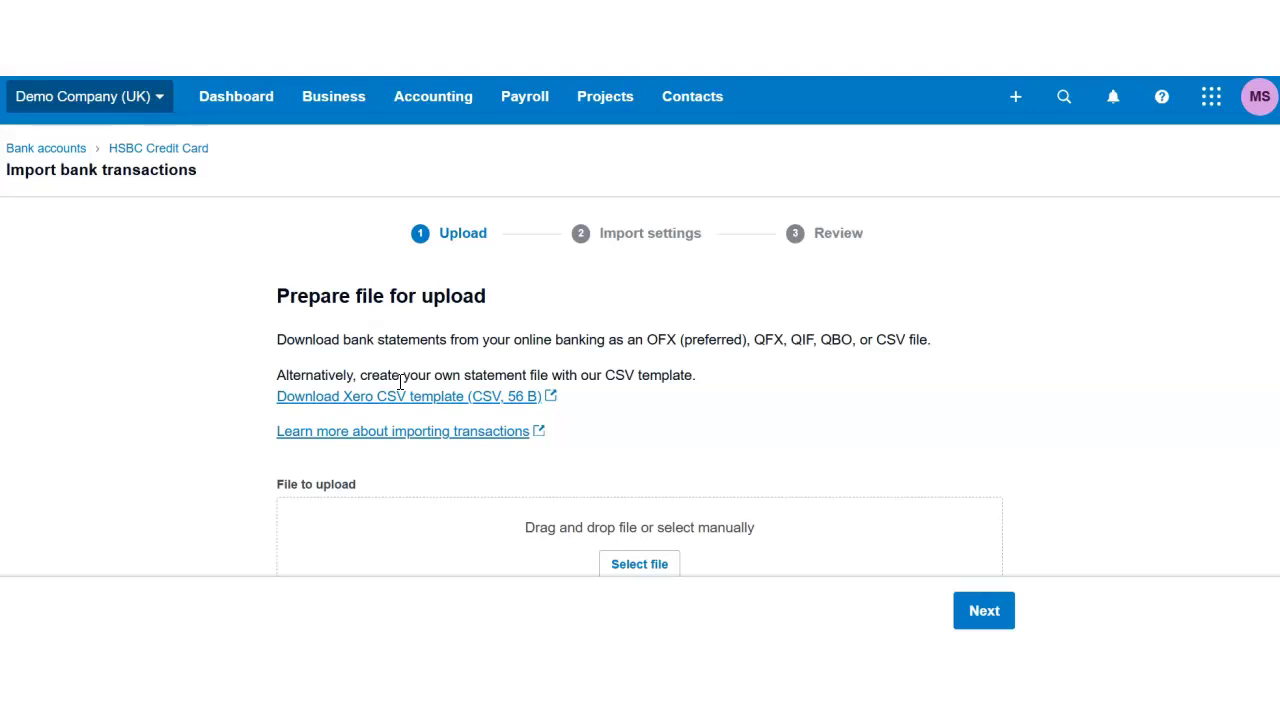
# Return to the HSBC Credit Card account page through the breadcrumb
pyautogui.click(148, 148)
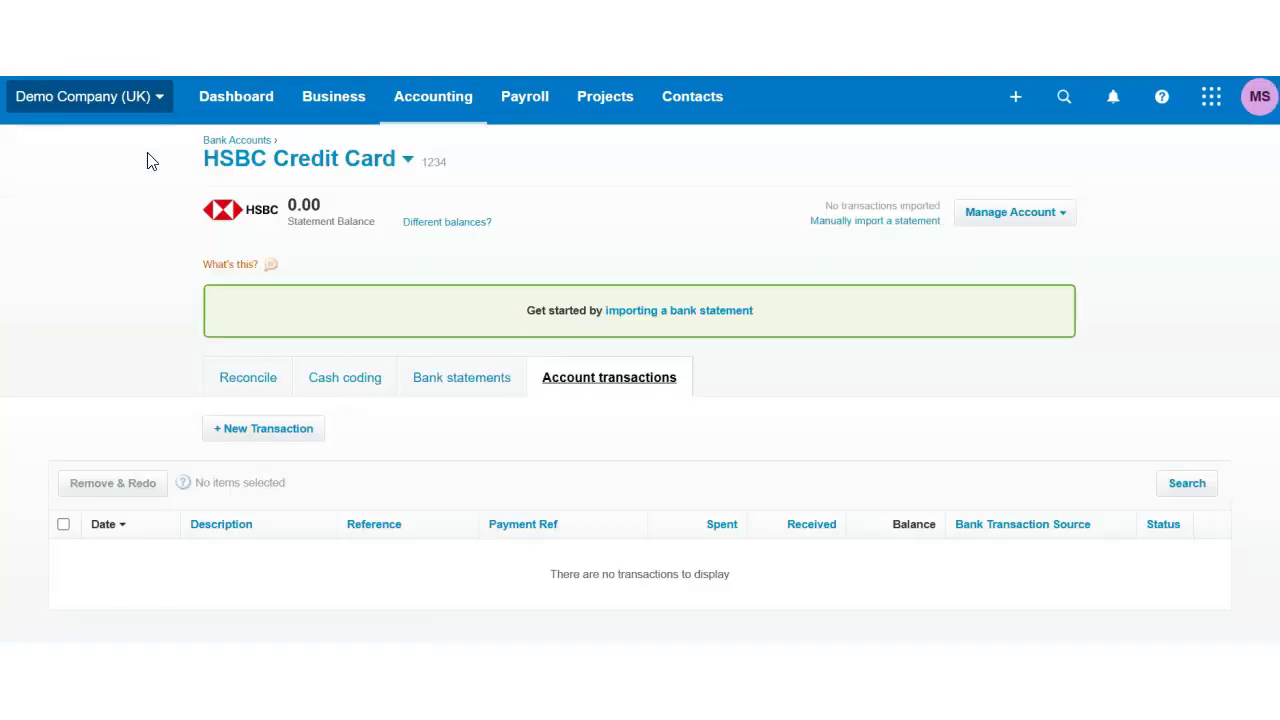
pyautogui.click(160, 264)
pyautogui.click(153, 271)
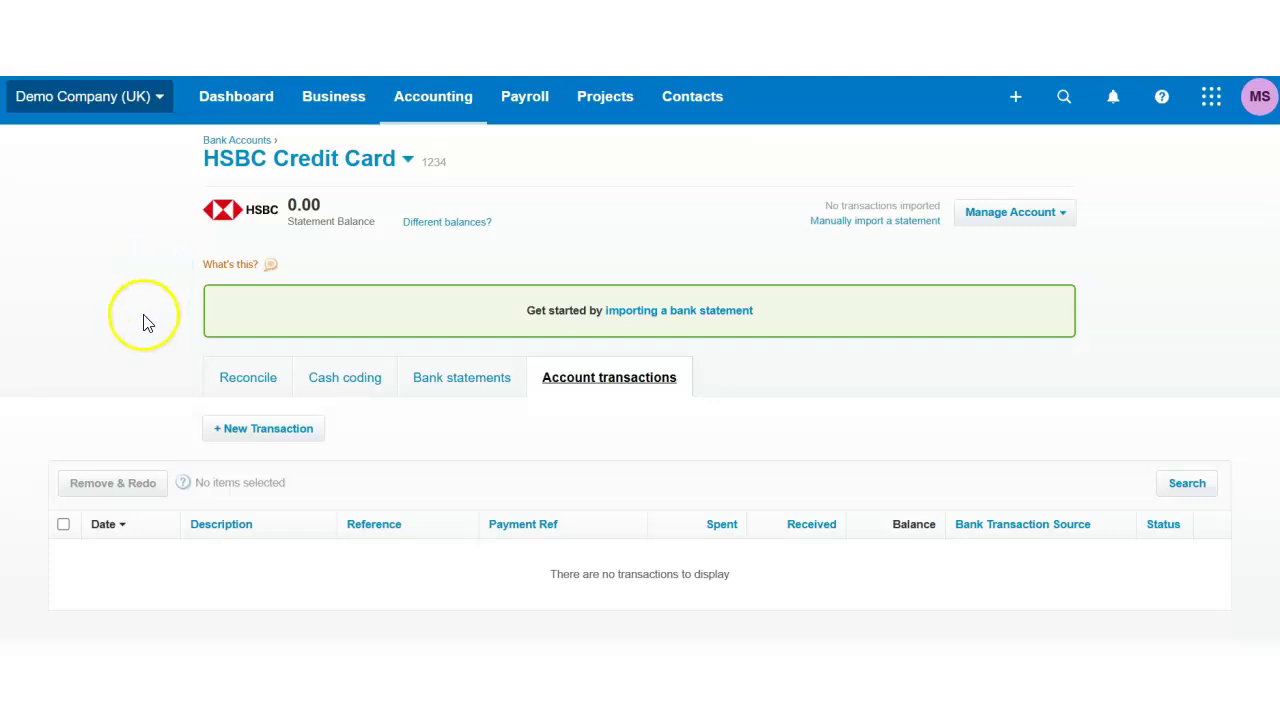